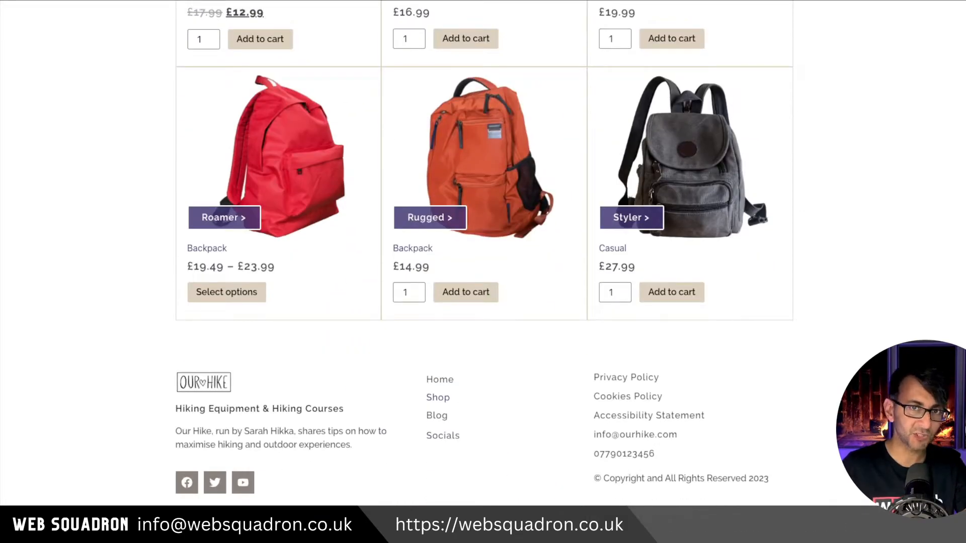
Step: Search the plugin directory for "code snippets"
scroll(483, 254, up, 1)
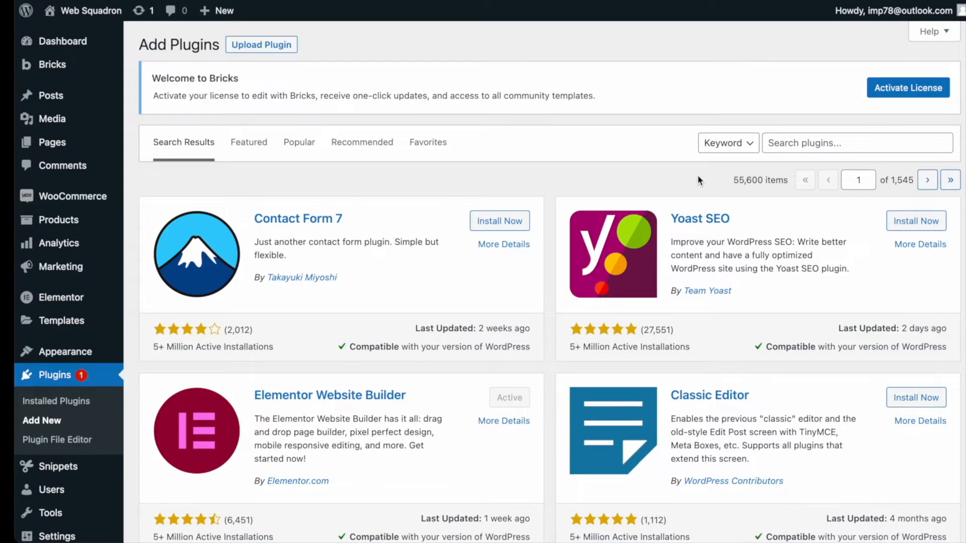
click(828, 143)
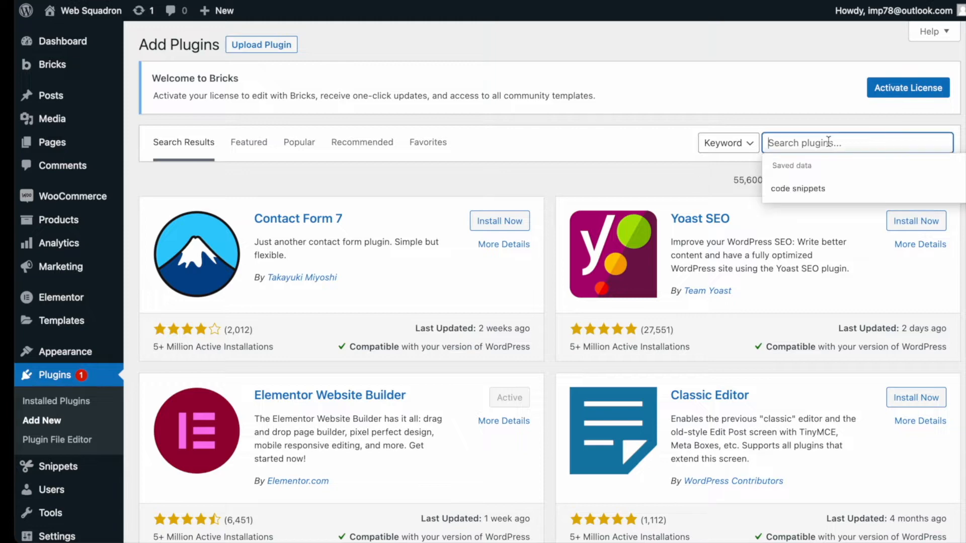
click(823, 182)
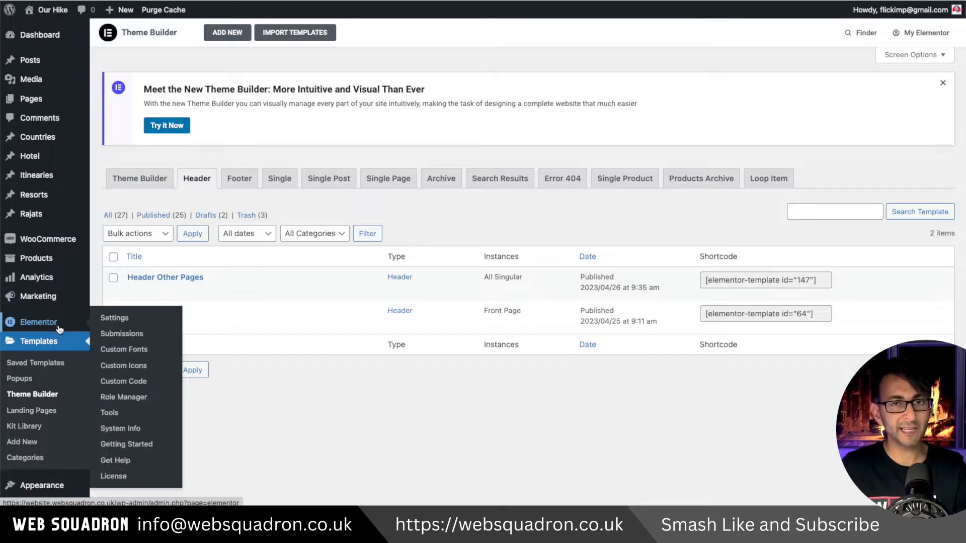
Step: In the Header Other Pages template, select the outer header container and expand its nested containers in the Navigator
click(220, 35)
click(805, 81)
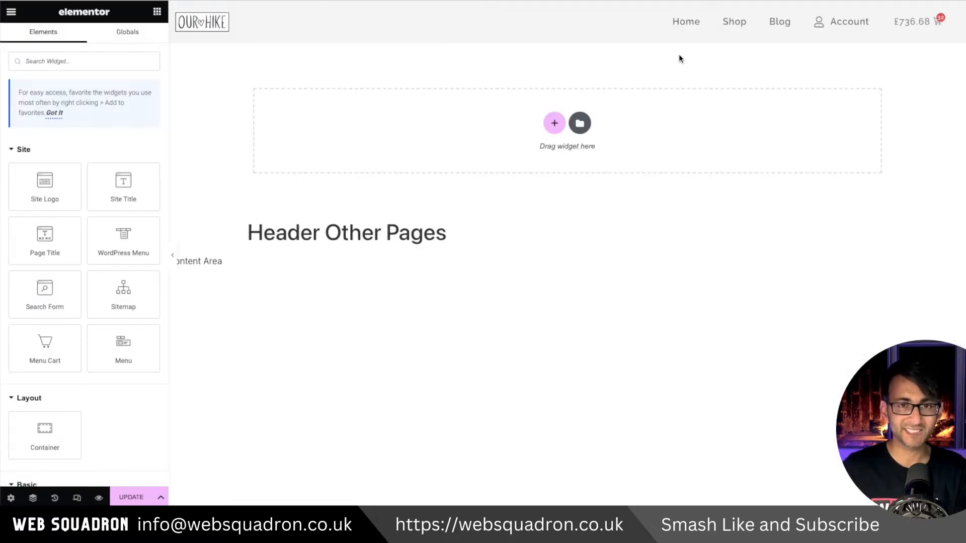
mouse_move(628, 15)
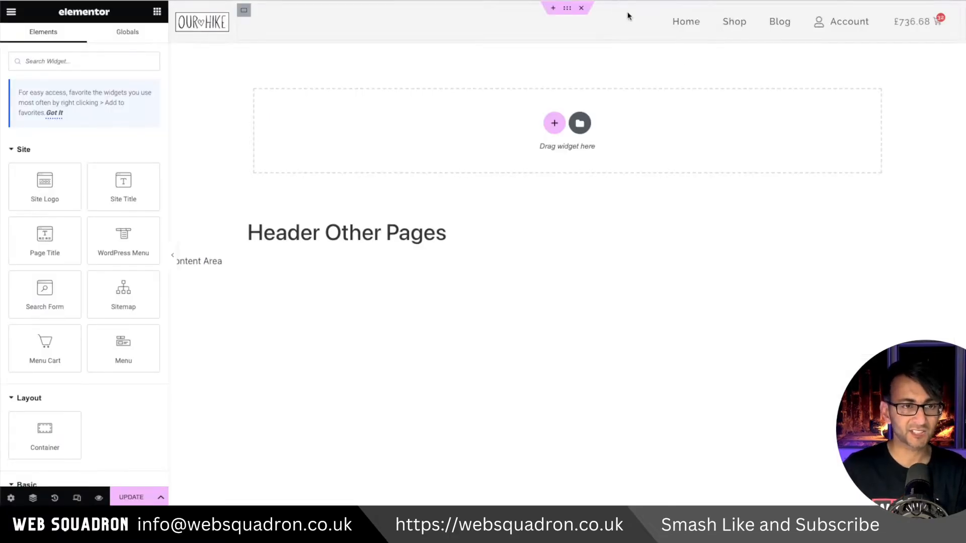
click(564, 9)
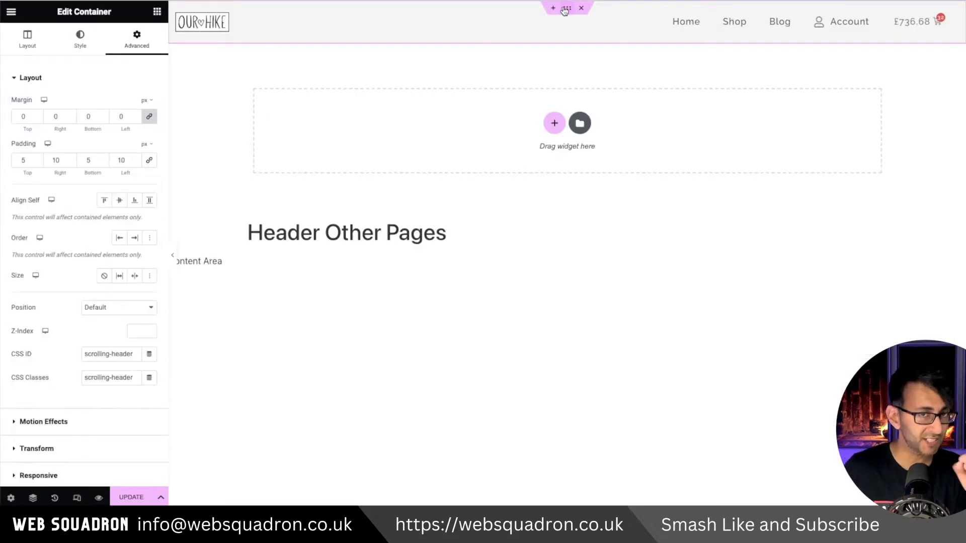
click(33, 497)
click(833, 87)
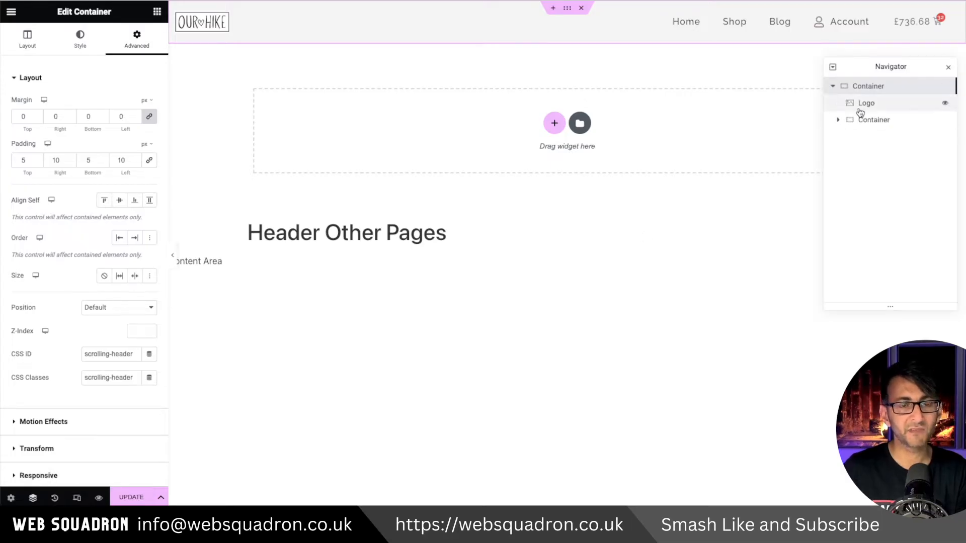
click(838, 121)
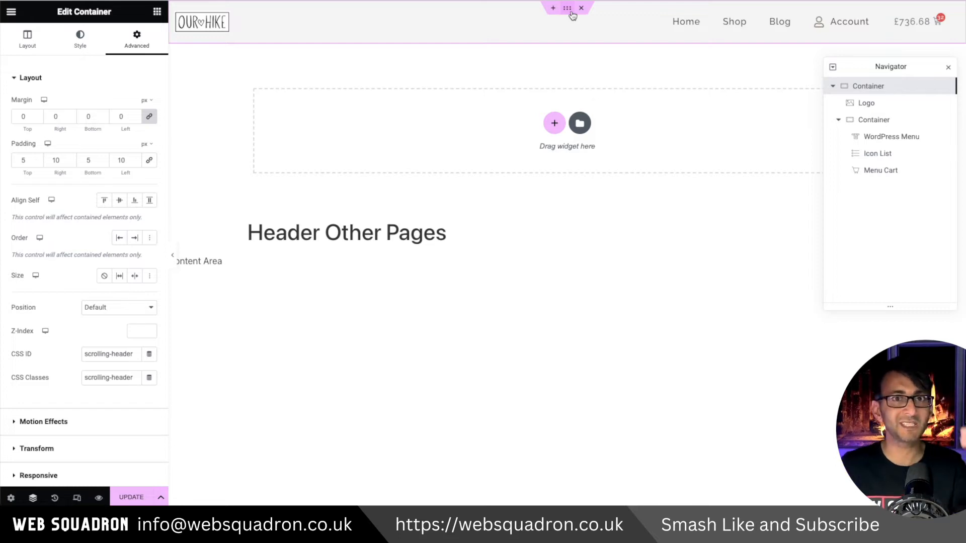
Step: Switch the header container's Sticky motion effect to None and back to Top
click(109, 422)
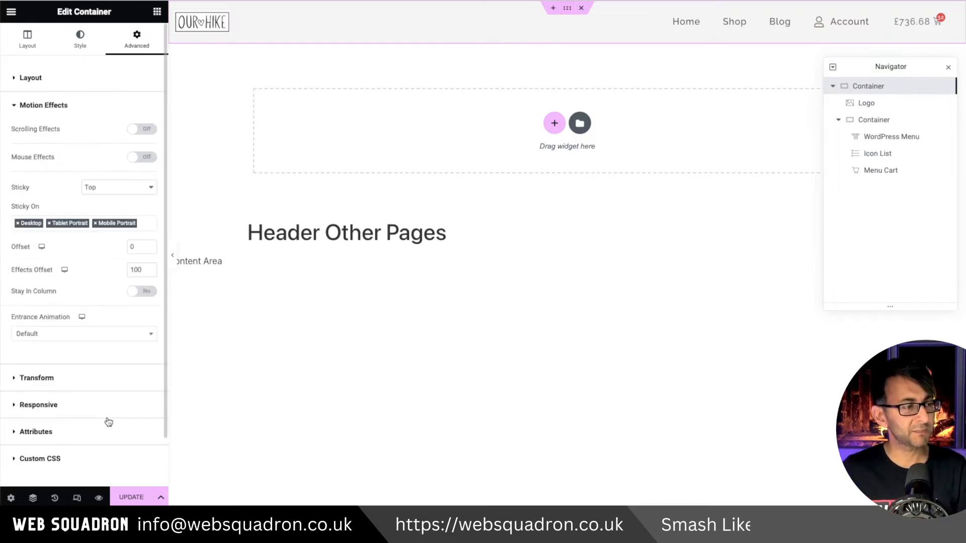
click(107, 192)
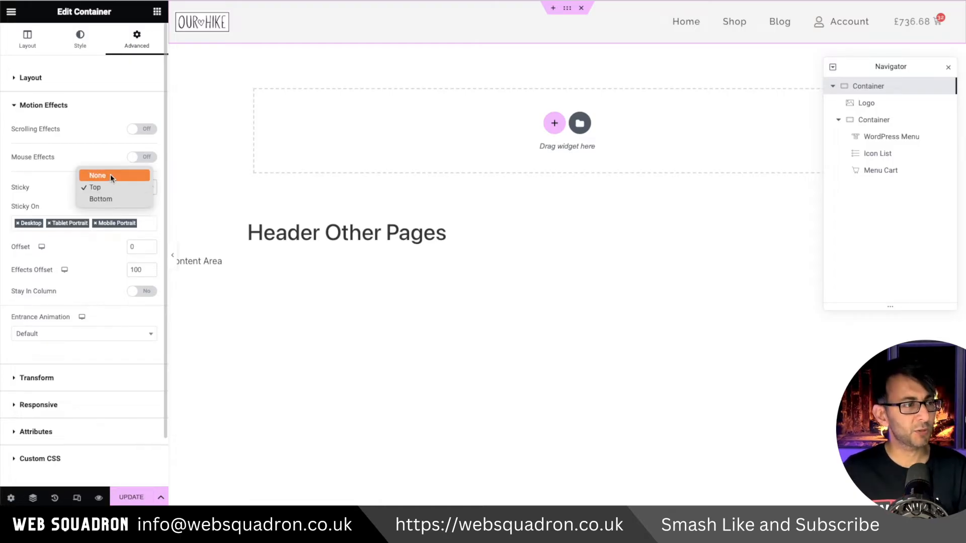
click(110, 176)
click(114, 191)
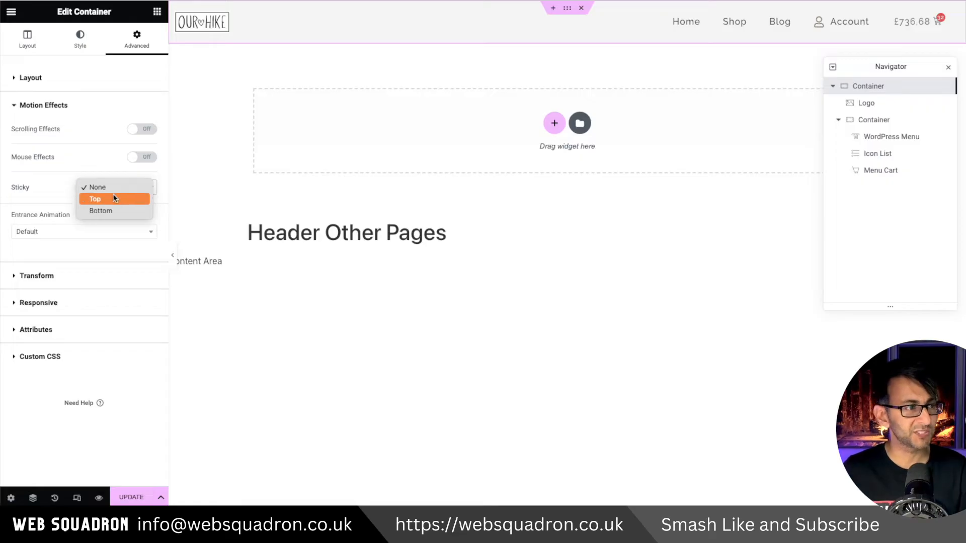
click(113, 195)
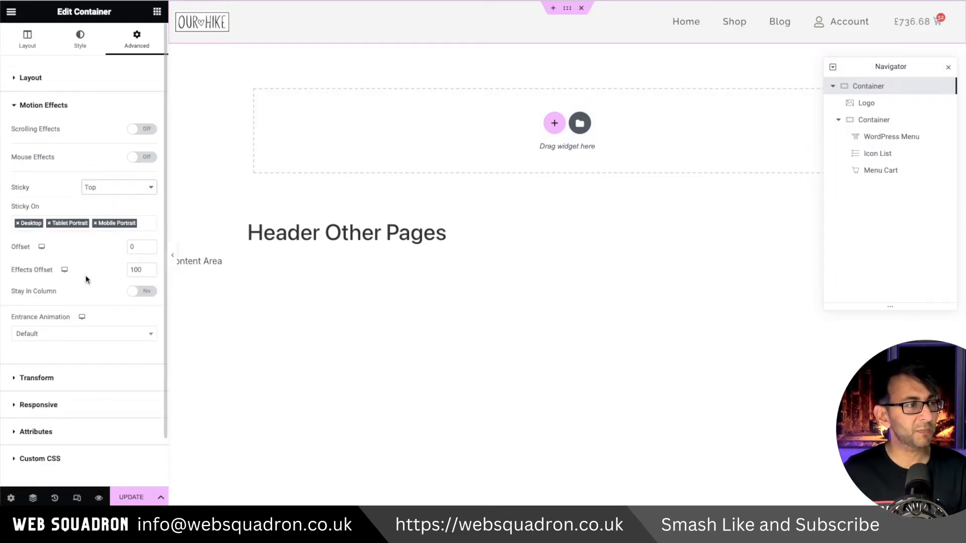
Step: Change the header container's Effects Offset to 0 and set it back to 100, closing by opening its advanced layout settings
drag(142, 272, 116, 271)
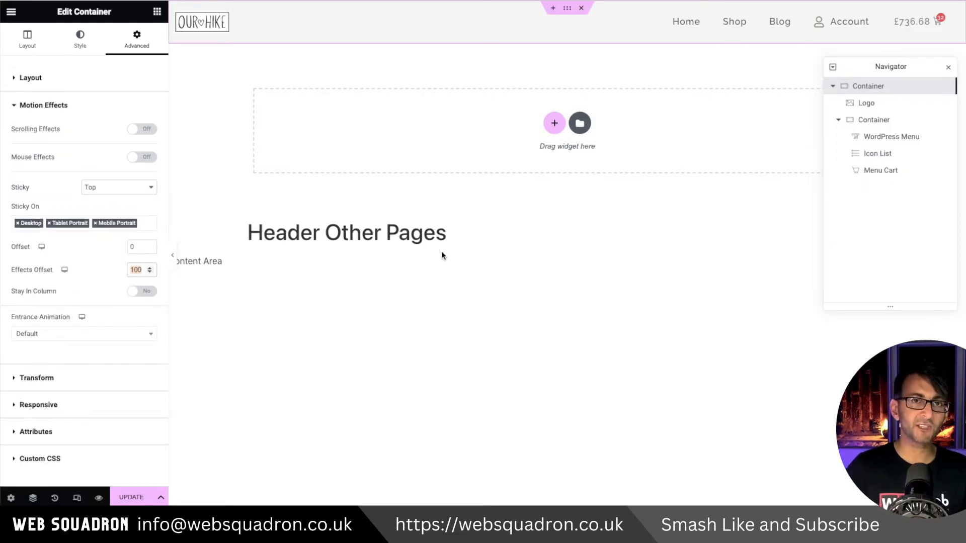
text(0)
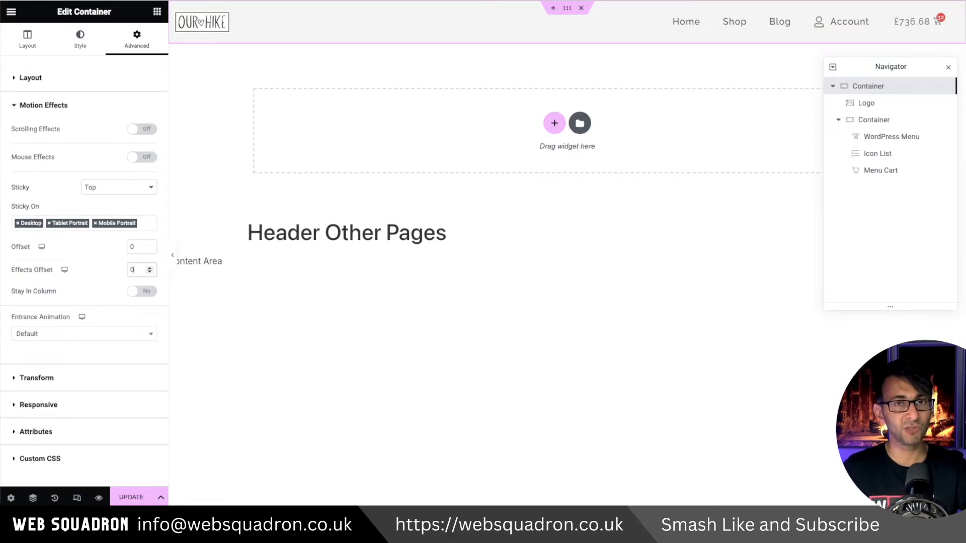
key(BackSpace)
text(100)
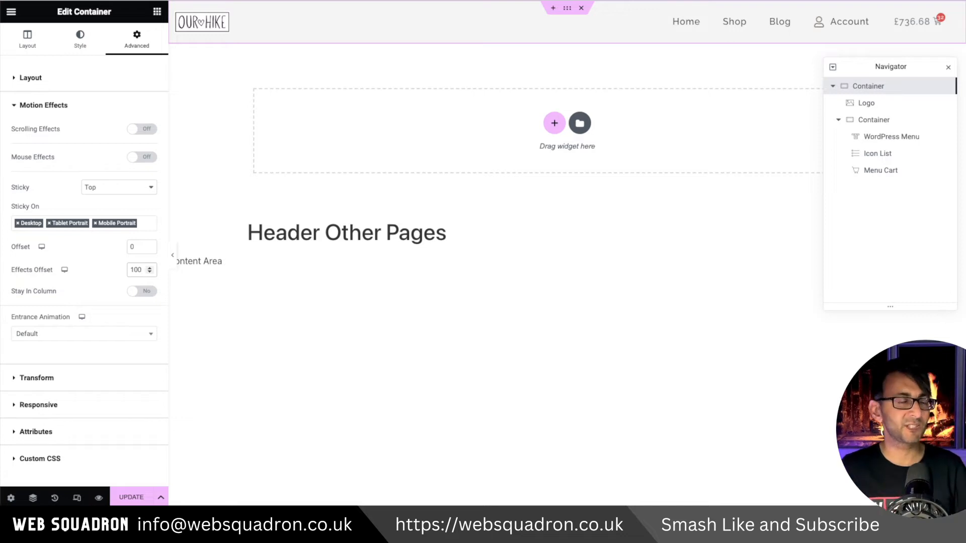
click(87, 84)
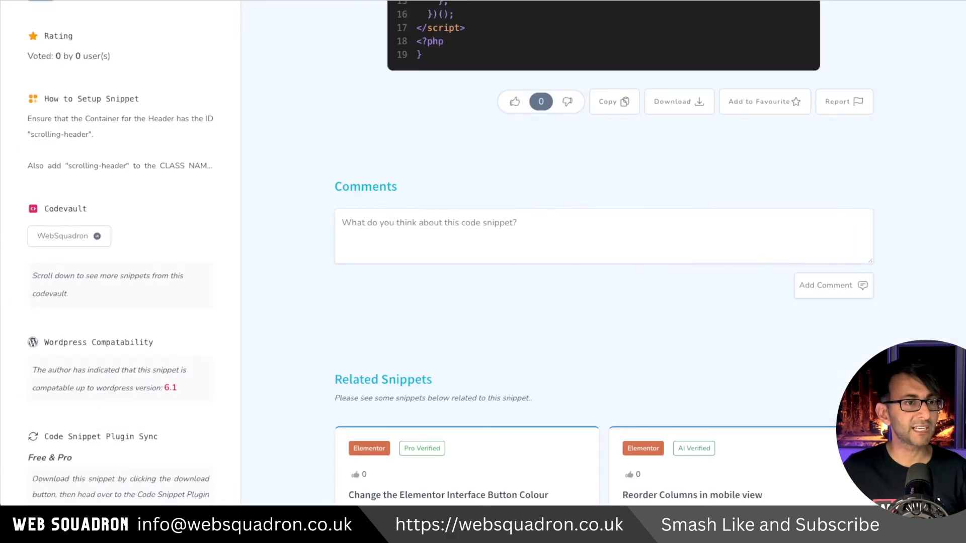
Step: Add a PHP snippet titled Sticky Scrolling Header containing the custom_hide_header_script code, set to run everywhere, and save and activate it
scroll(884, 217, up, 5)
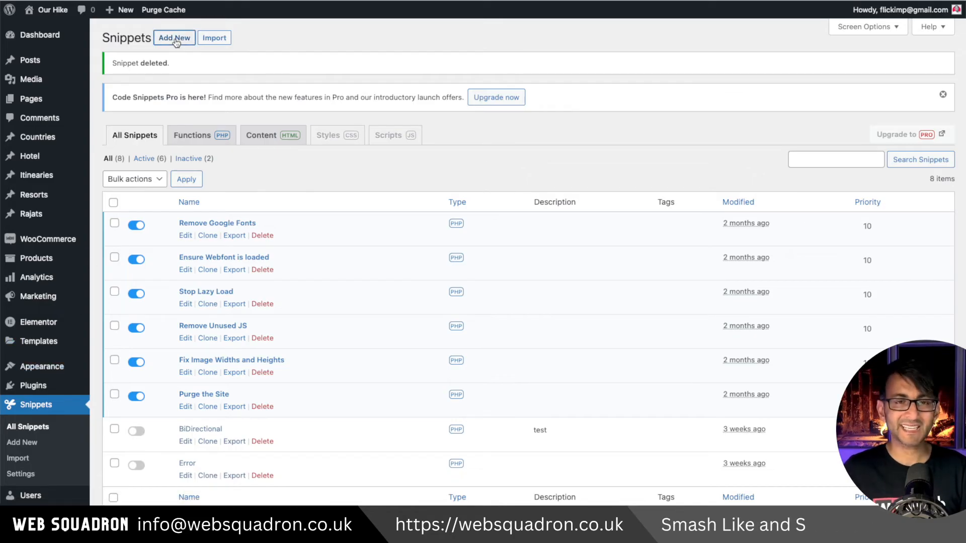
click(175, 40)
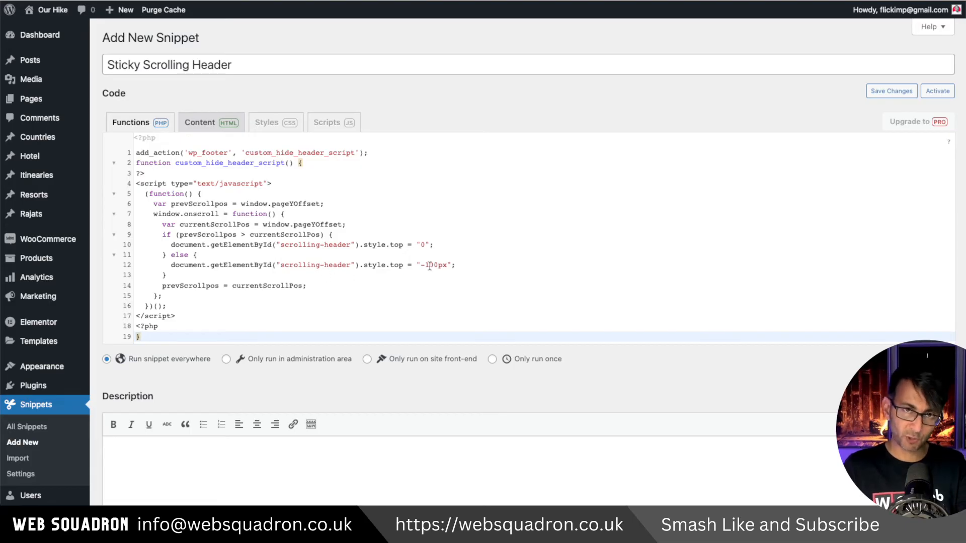
click(881, 93)
click(929, 122)
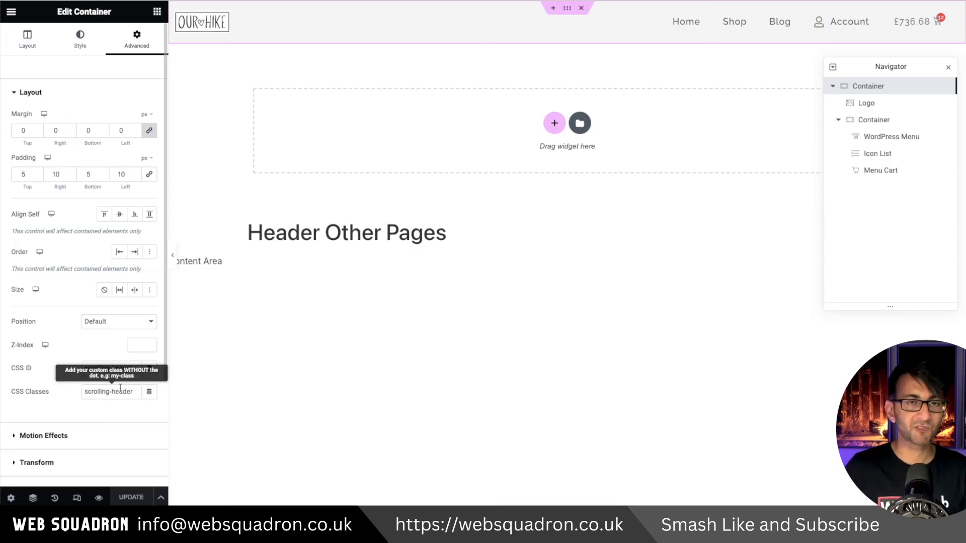
Step: Set the header container's CSS ID to scrolling-header, add the custom CSS ".scrolling-header { transition: all .5s ease!important; }", and update the template
click(100, 369)
text(scrolling-header)
scroll(94, 407, down, 3)
click(93, 406)
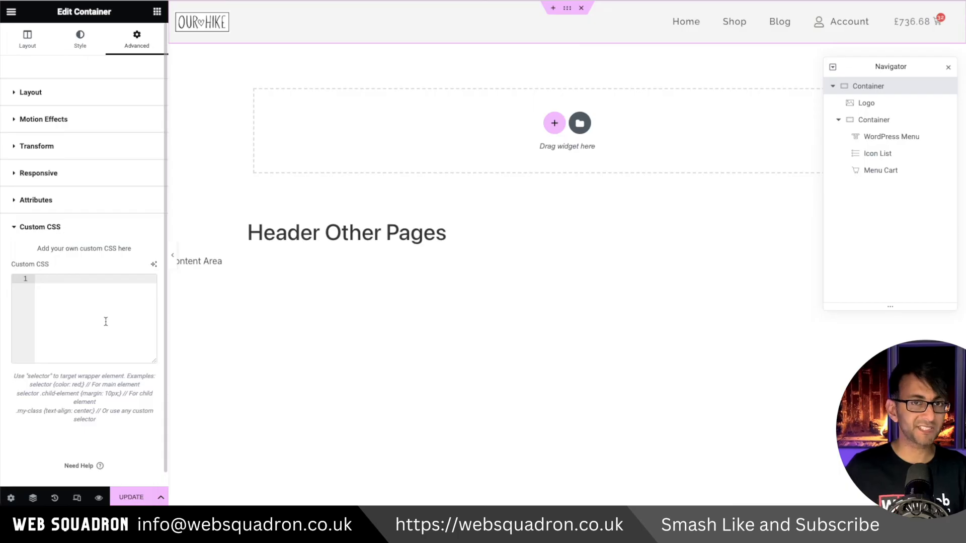
text(.scrolling-header {     transition: all .5s ease!important; })
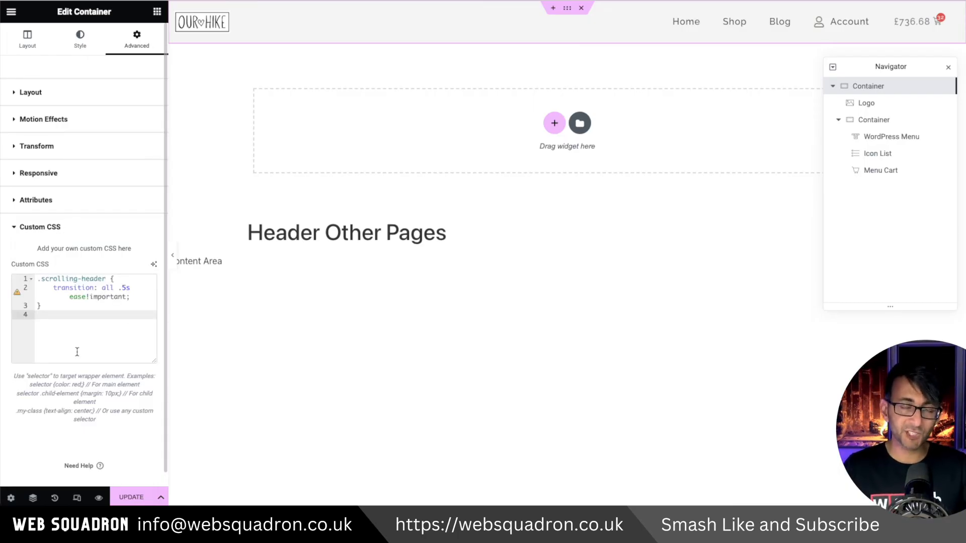
click(130, 497)
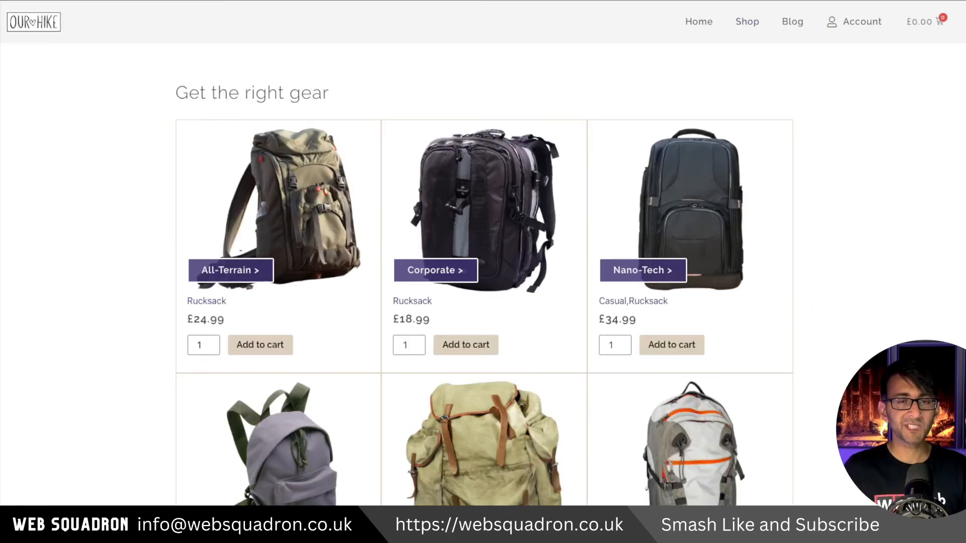
Step: Examine how the sticky header behaves when moving down and back up the Get the right gear product page
scroll(483, 253, down, 3)
scroll(485, 253, down, 7)
scroll(484, 254, up, 5)
scroll(483, 253, up, 1)
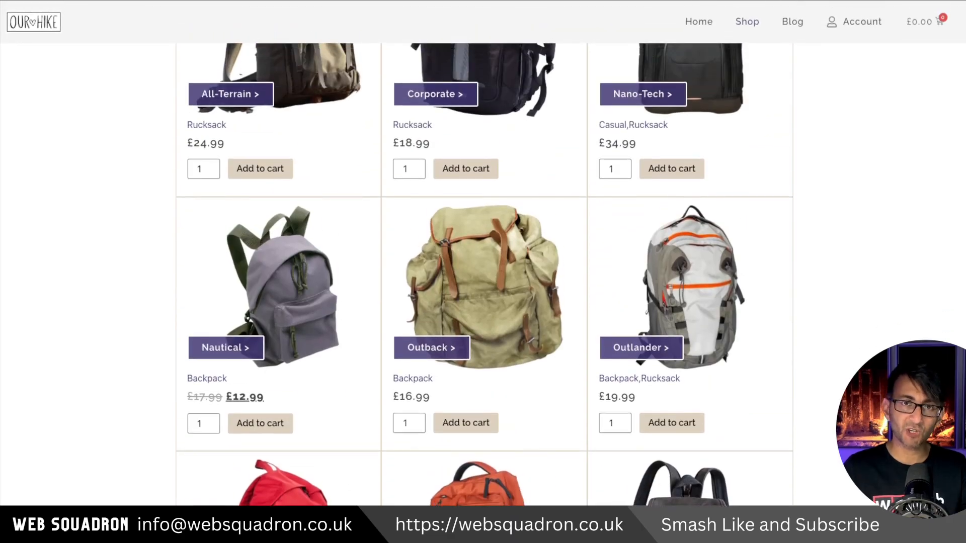
scroll(483, 254, up, 1)
scroll(483, 253, up, 3)
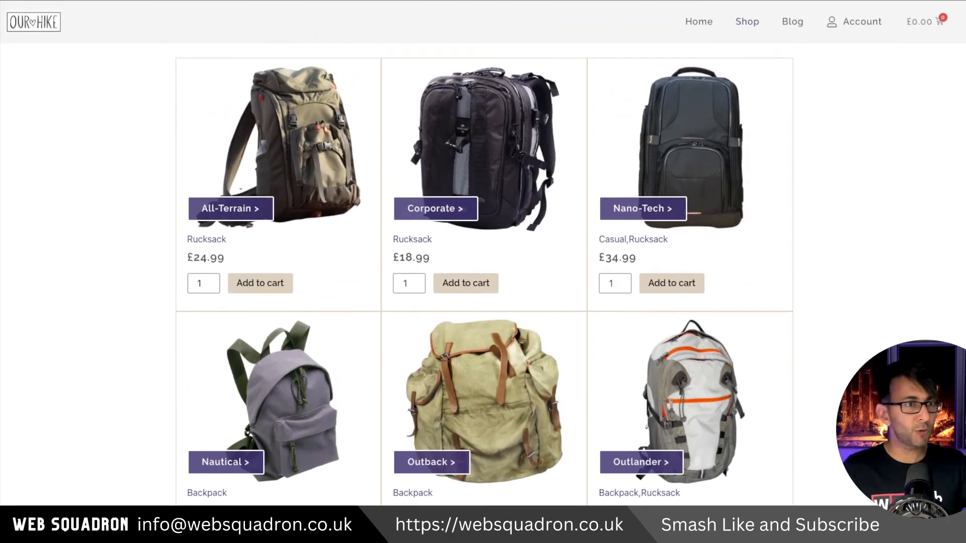
scroll(929, 120, down, 4)
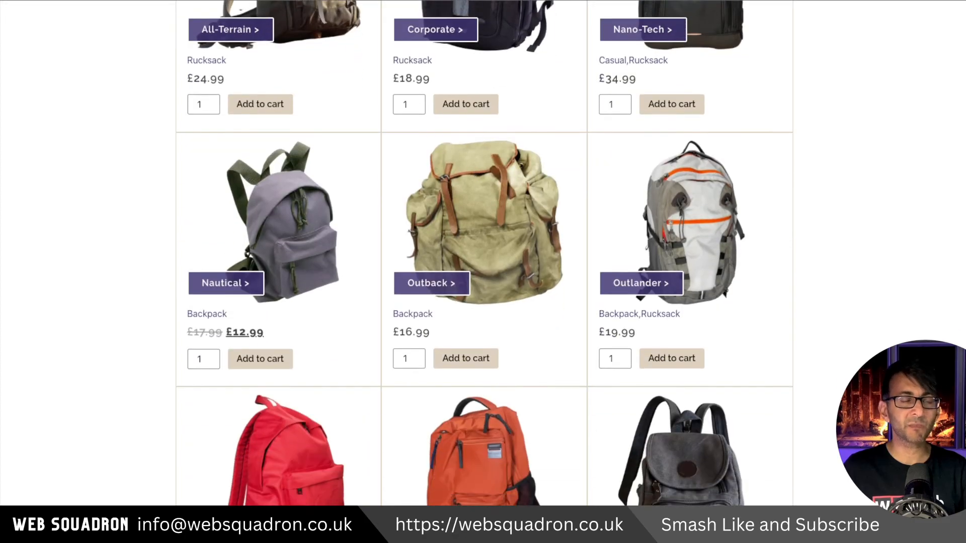
scroll(929, 121, up, 5)
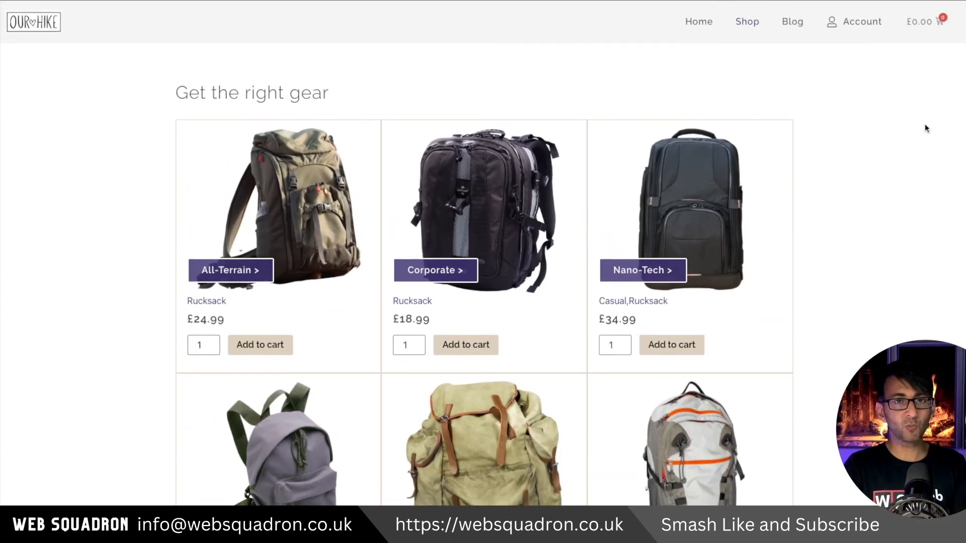